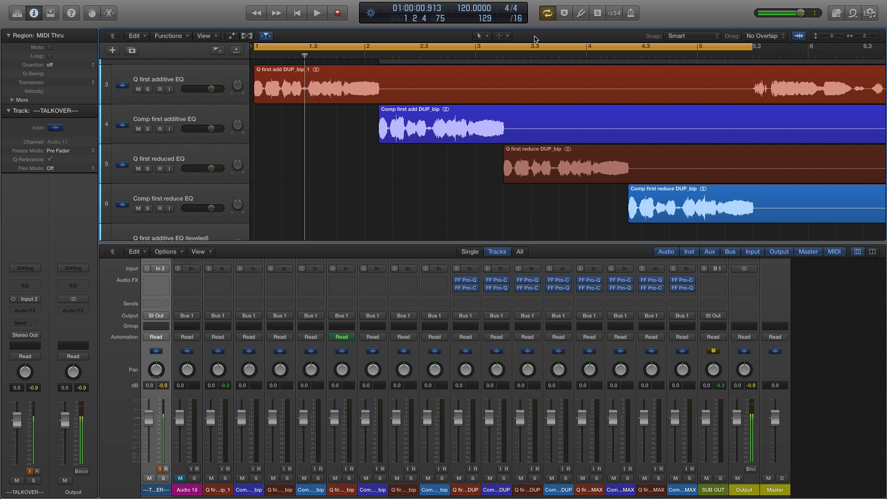
{"action": "scroll", "coordinate": [270, 306], "scroll_direction": "up", "scroll_amount": 1}
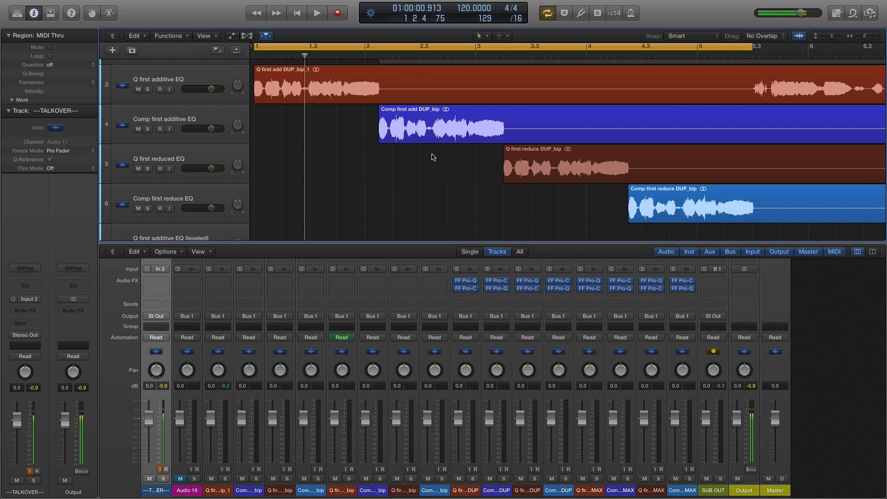
{"action": "scroll", "coordinate": [434, 155], "scroll_direction": "down", "scroll_amount": 2}
{"action": "scroll", "coordinate": [434, 155], "scroll_direction": "down", "scroll_amount": 2}
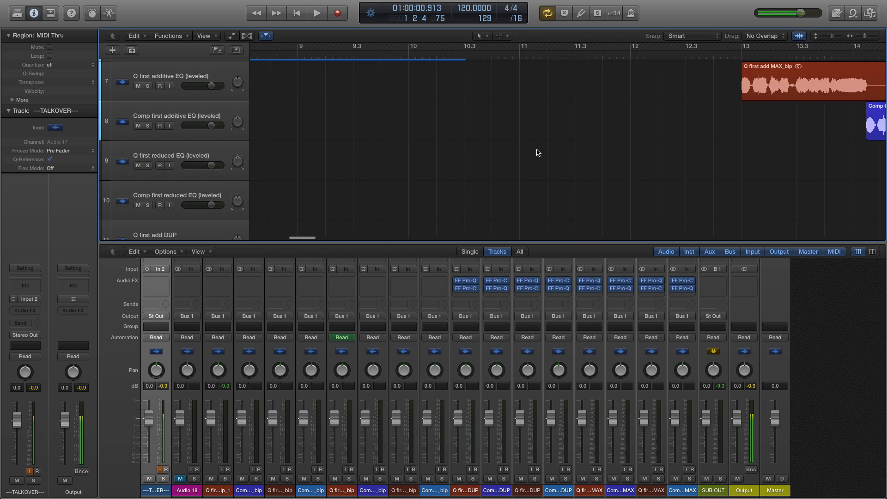
{"action": "scroll", "coordinate": [486, 143], "scroll_direction": "up", "scroll_amount": 4}
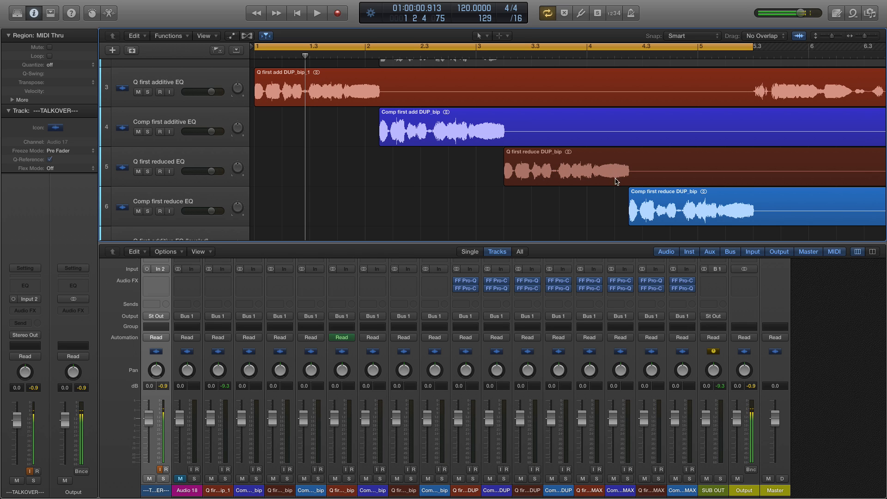
Compare the Pro-Q curves of the Q first add DUP, Comp first add DUP and Q first reduce DUP channels, and close them.
{"action": "mouse_move", "coordinate": [531, 283]}
{"action": "left_click", "coordinate": [468, 283]}
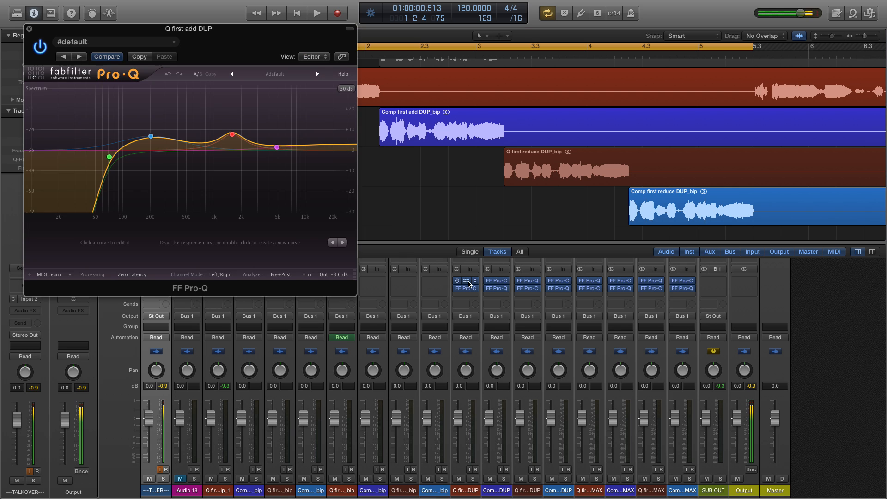
{"action": "left_click", "coordinate": [498, 289]}
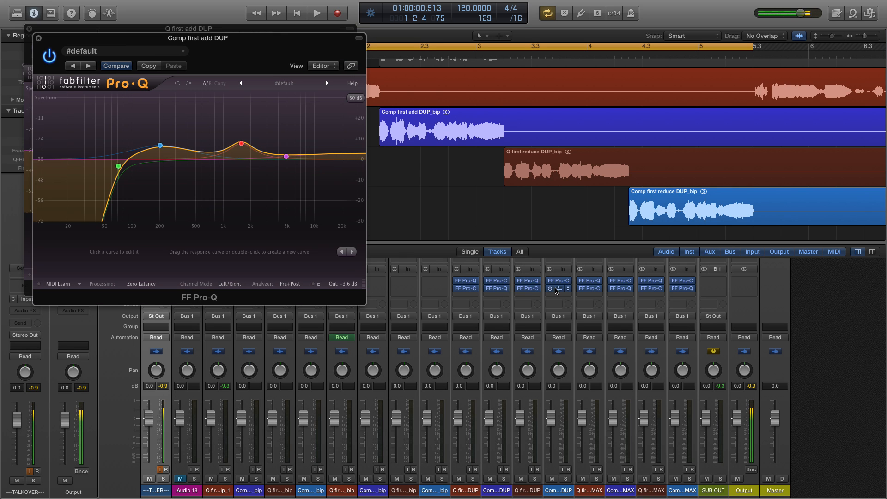
{"action": "left_click", "coordinate": [529, 284]}
{"action": "left_click", "coordinate": [192, 60]}
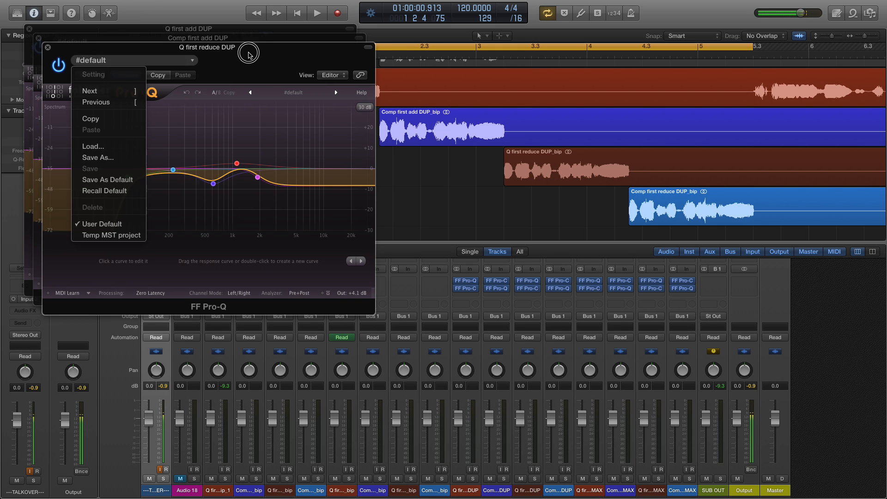
{"action": "left_click_drag", "start_coordinate": [248, 54], "coordinate": [576, 45]}
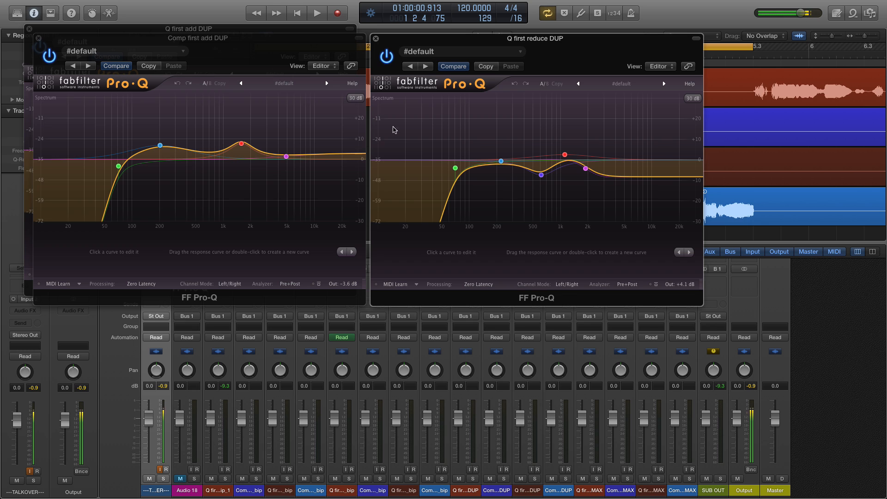
{"action": "left_click", "coordinate": [375, 39]}
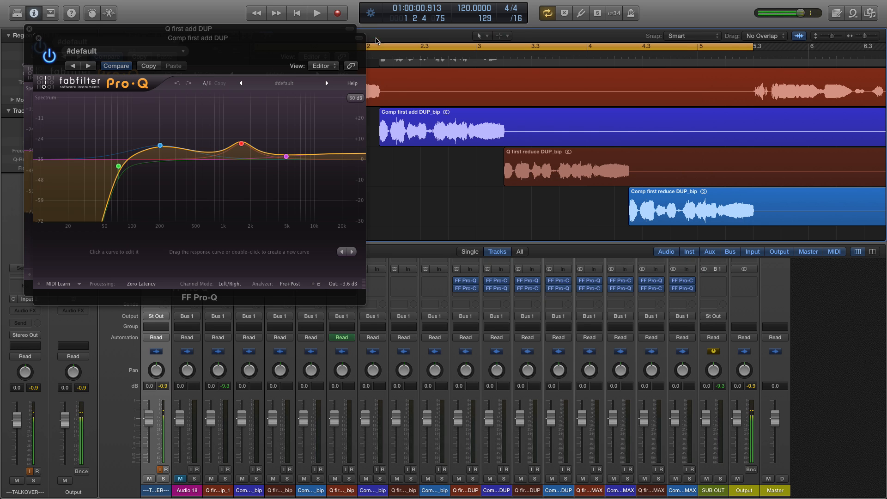
{"action": "left_click", "coordinate": [39, 38]}
{"action": "left_click", "coordinate": [30, 29]}
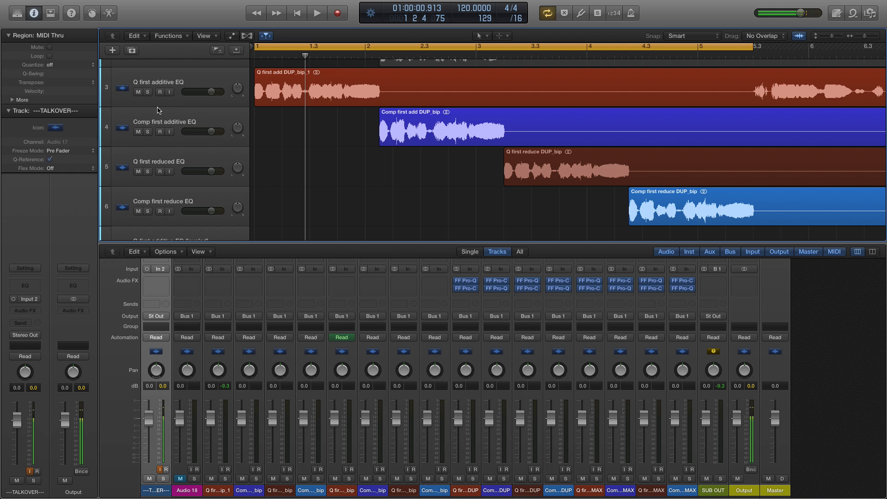
Compare the Pro-C settings of the Q first add DUP and Comp first add DUP channels, and close both plug-in windows.
{"action": "left_click", "coordinate": [466, 288]}
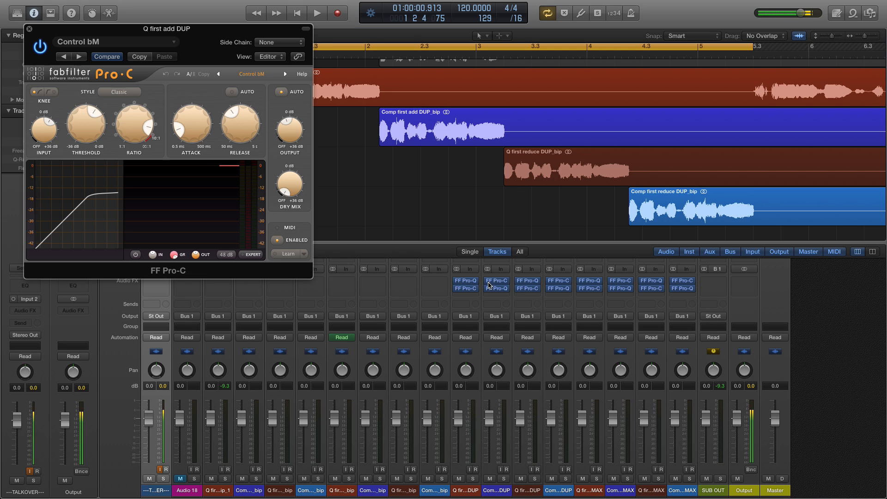
{"action": "left_click", "coordinate": [497, 282]}
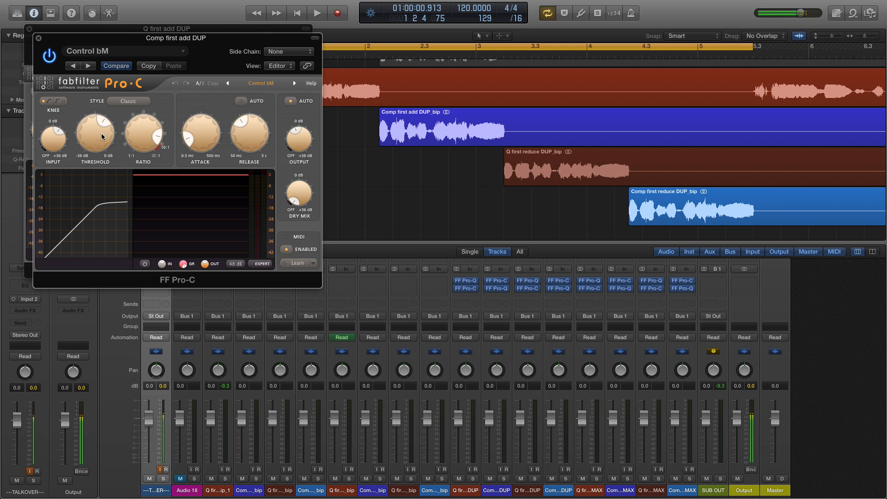
{"action": "left_click", "coordinate": [39, 38]}
{"action": "left_click", "coordinate": [30, 29]}
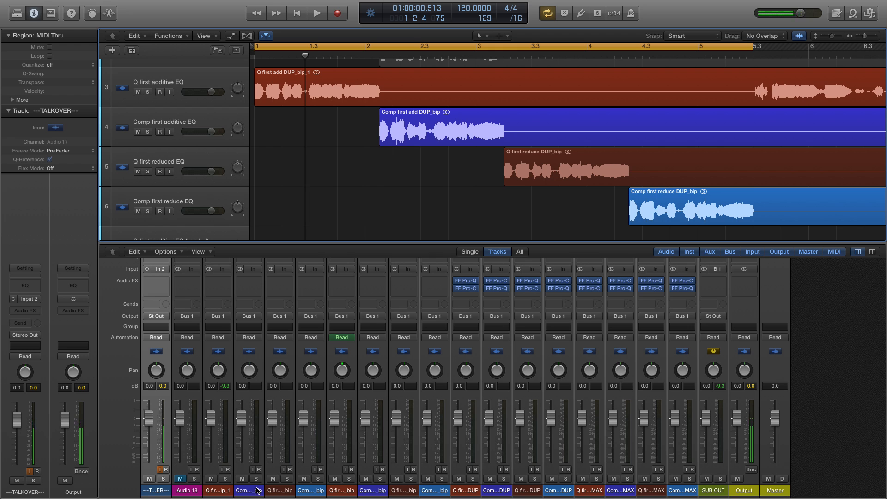
Play the cycled first passage of the four EQ and compression order regions on tracks 3 to 6 and stop playback.
{"action": "key", "text": "space"}
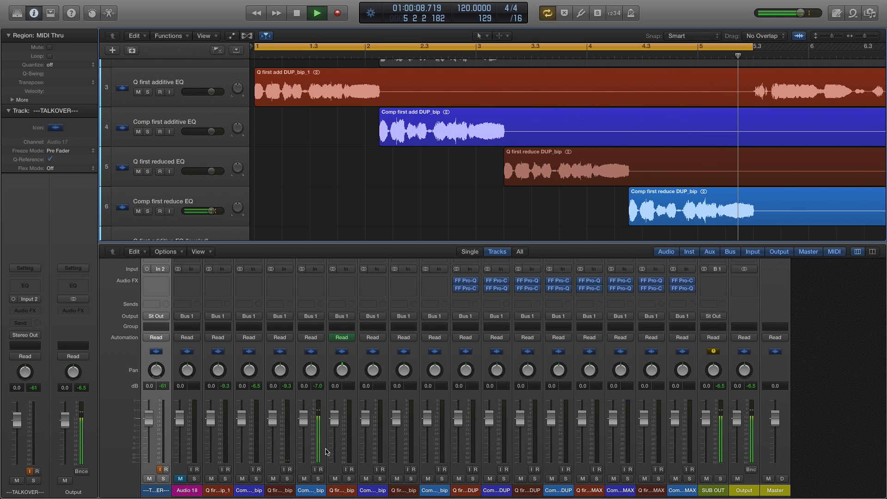
{"action": "key", "text": "space"}
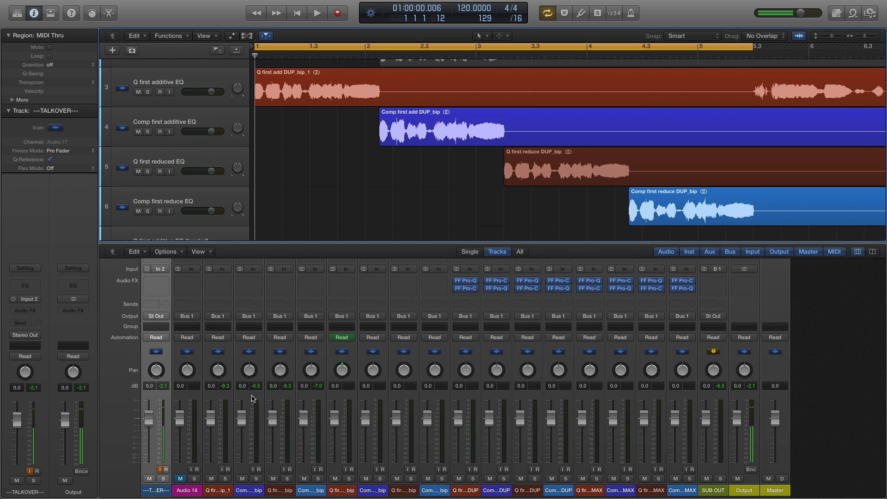
Set the cycle range over the second vocal phrases on tracks 3 to 6, from 5.3 to about 10.3, and play it through.
{"action": "scroll", "coordinate": [235, 414], "scroll_direction": "up", "scroll_amount": 2}
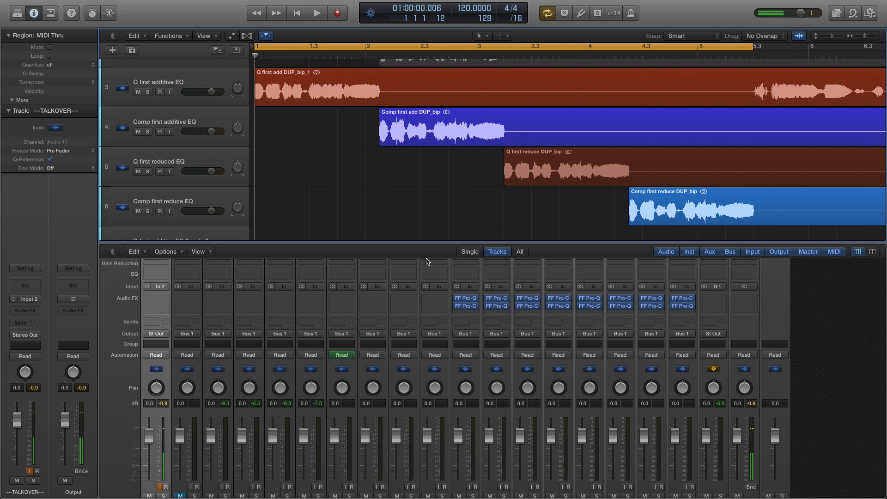
{"action": "scroll", "coordinate": [329, 84], "scroll_direction": "right", "scroll_amount": 10}
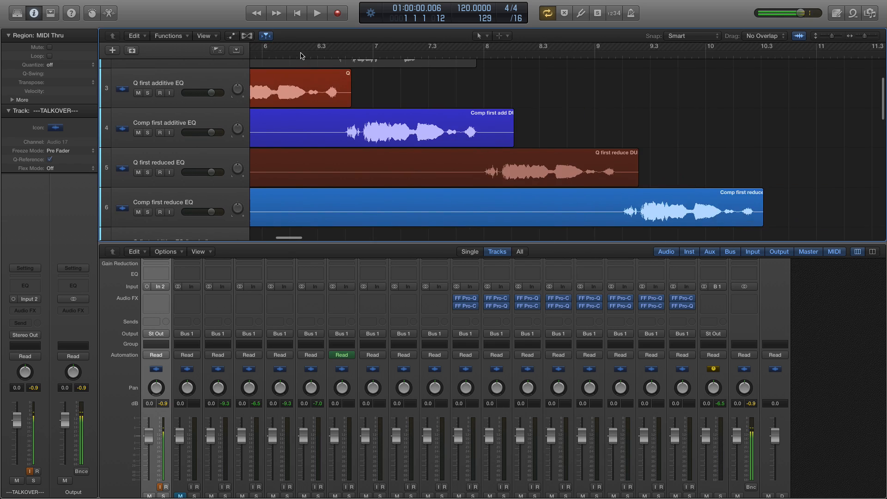
{"action": "scroll", "coordinate": [300, 53], "scroll_direction": "left", "scroll_amount": 3}
{"action": "left_click", "coordinate": [301, 47]}
{"action": "left_click", "coordinate": [309, 47]}
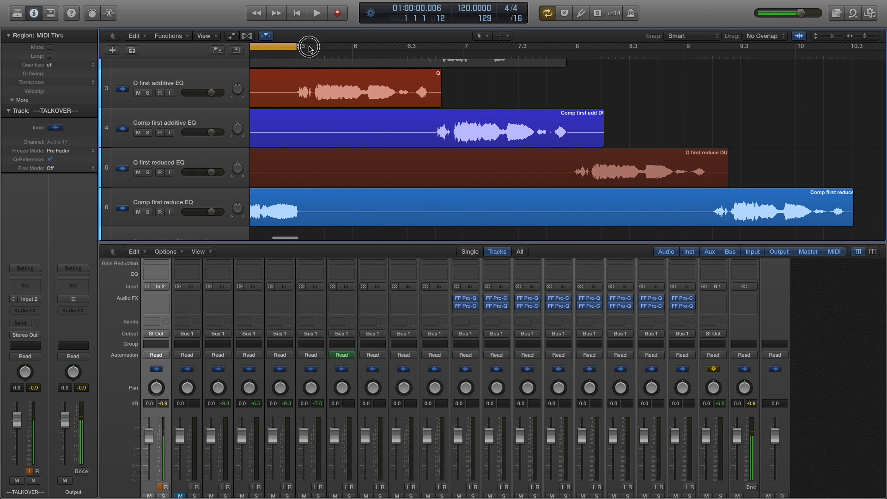
{"action": "left_click_drag", "start_coordinate": [309, 49], "coordinate": [857, 76]}
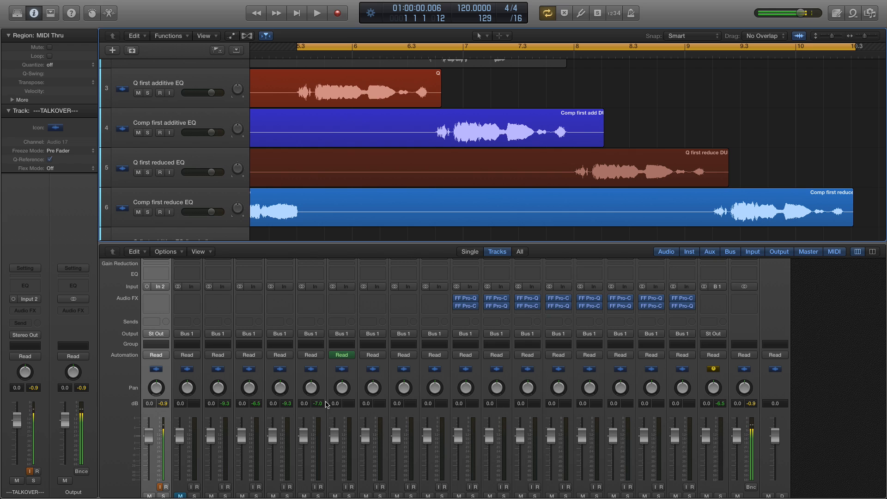
{"action": "key", "text": "space"}
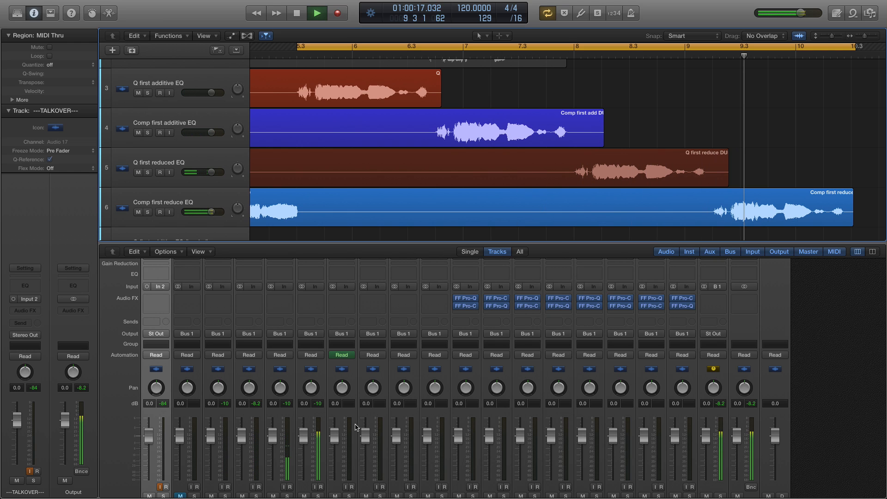
{"action": "key", "text": "space"}
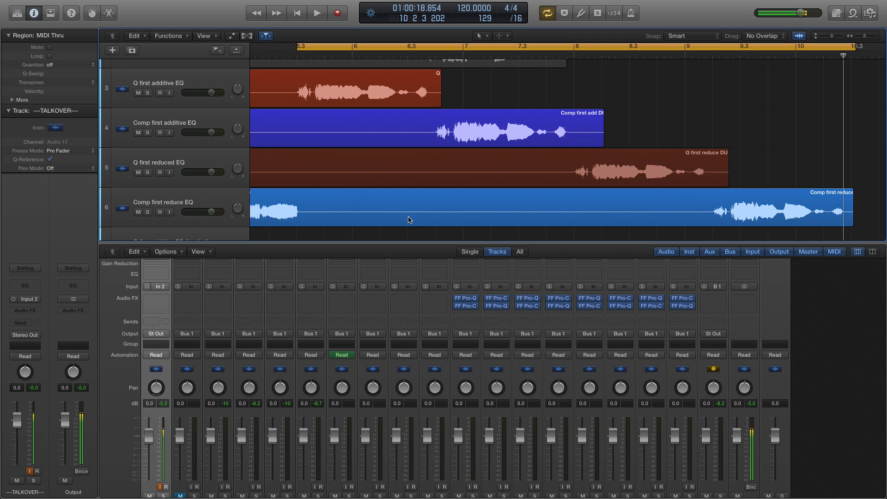
Set the cycle range over the first phrases of the leveled regions on tracks 7 to 10, from bar 13 to about 17.3.
{"action": "scroll", "coordinate": [434, 194], "scroll_direction": "down", "scroll_amount": 2}
{"action": "scroll", "coordinate": [434, 193], "scroll_direction": "right", "scroll_amount": 6}
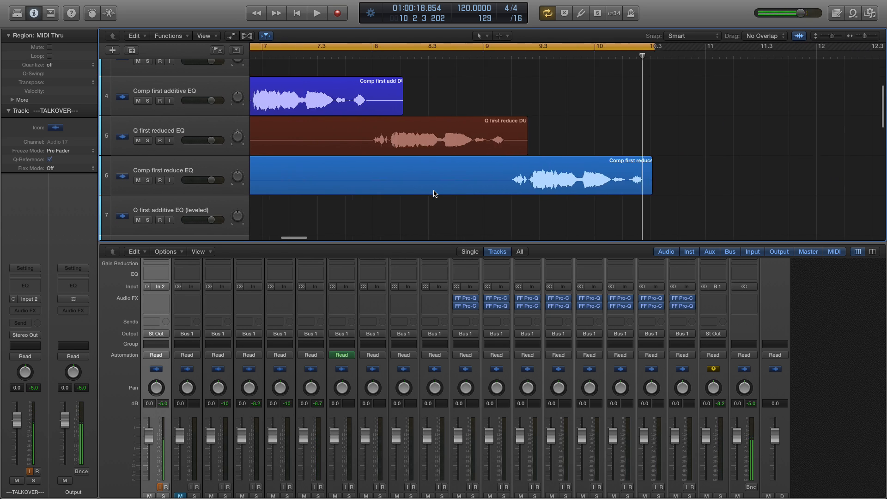
{"action": "scroll", "coordinate": [567, 196], "scroll_direction": "right", "scroll_amount": 10}
{"action": "scroll", "coordinate": [564, 197], "scroll_direction": "down", "scroll_amount": 3}
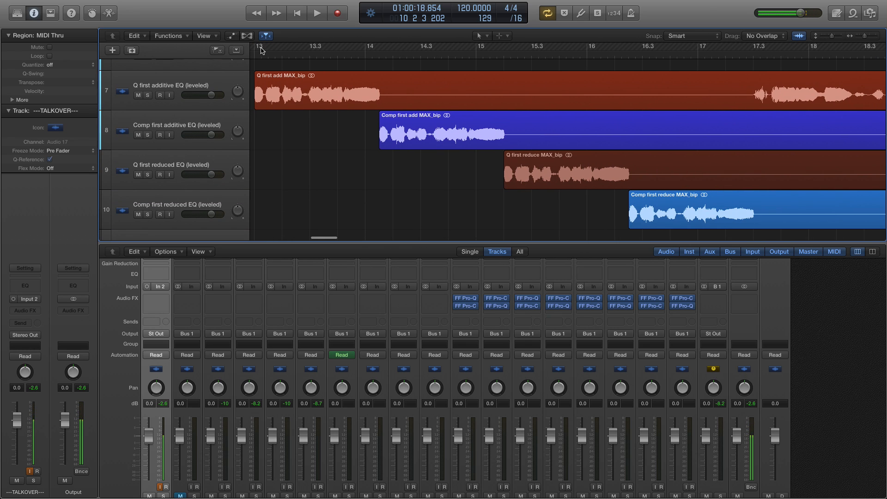
{"action": "left_click_drag", "start_coordinate": [261, 50], "coordinate": [757, 65]}
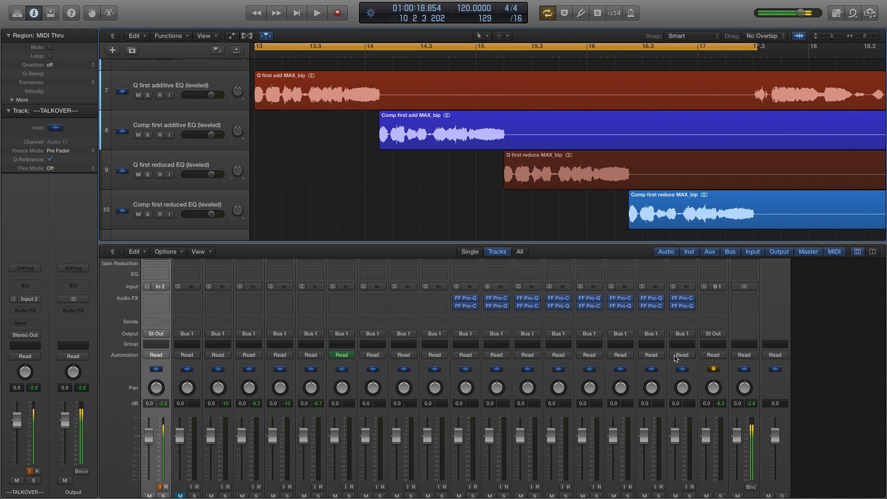
Check the Pro-Q on Q first add MAX and Comp first add MAX and the Pro-C on Q first add MAX, and close the windows.
{"action": "left_click", "coordinate": [591, 300]}
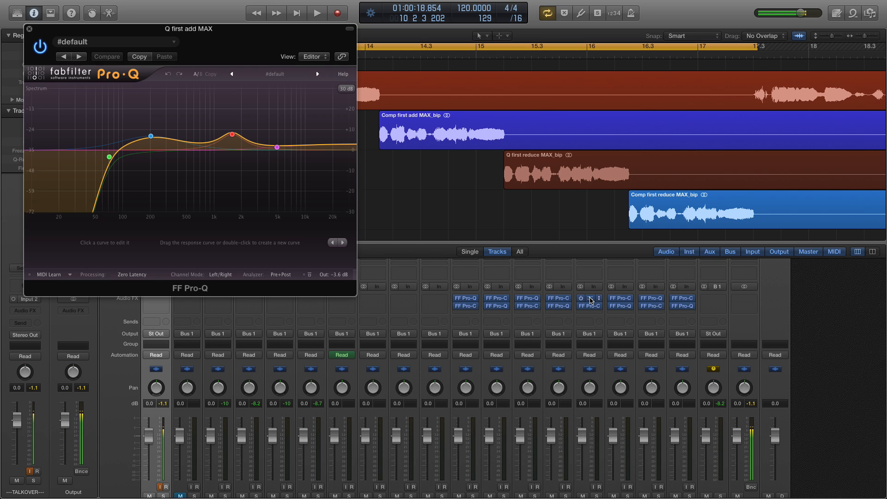
{"action": "left_click", "coordinate": [623, 307]}
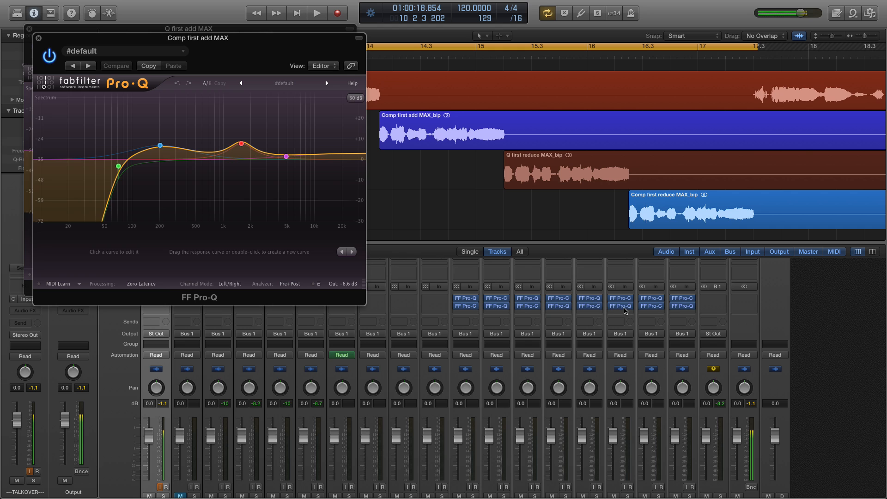
{"action": "left_click", "coordinate": [590, 306]}
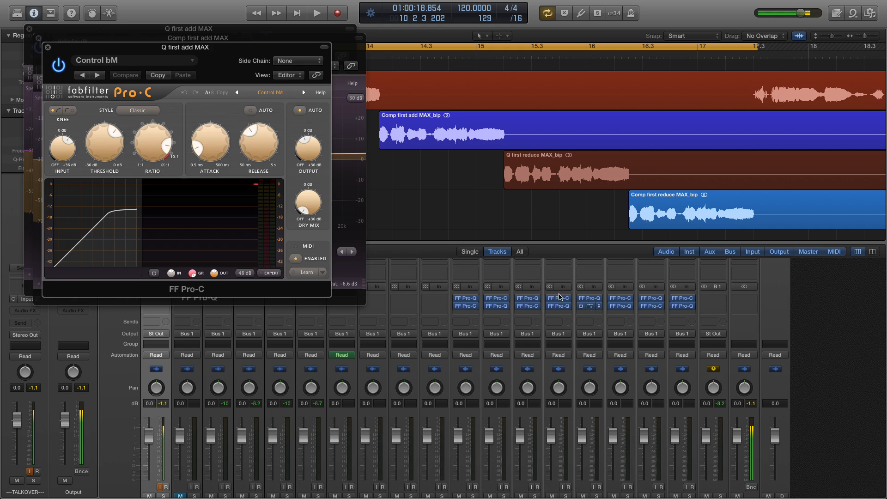
{"action": "left_click", "coordinate": [48, 47]}
{"action": "left_click", "coordinate": [38, 38]}
{"action": "left_click", "coordinate": [29, 29]}
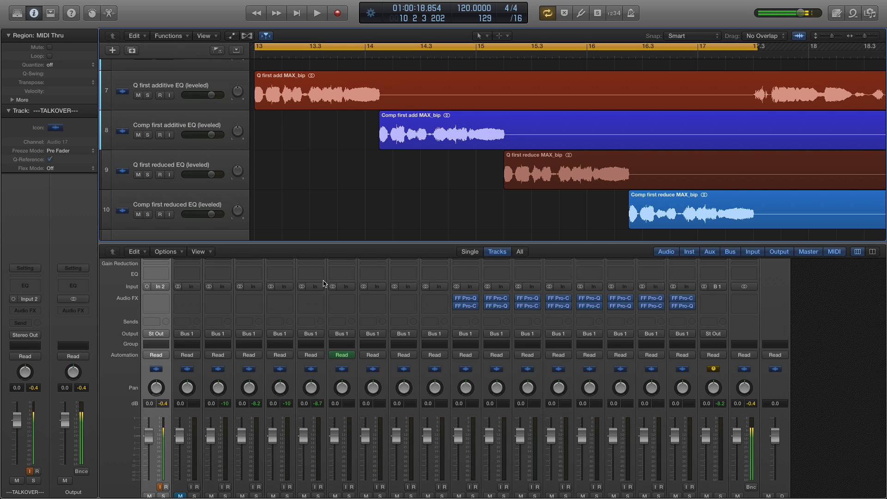
Bypass the Pro-C and Pro-Q plug-ins on the Q first add DUP channel and switch both back on.
{"action": "mouse_move", "coordinate": [455, 299]}
{"action": "left_click", "coordinate": [456, 306]}
{"action": "left_click", "coordinate": [457, 298]}
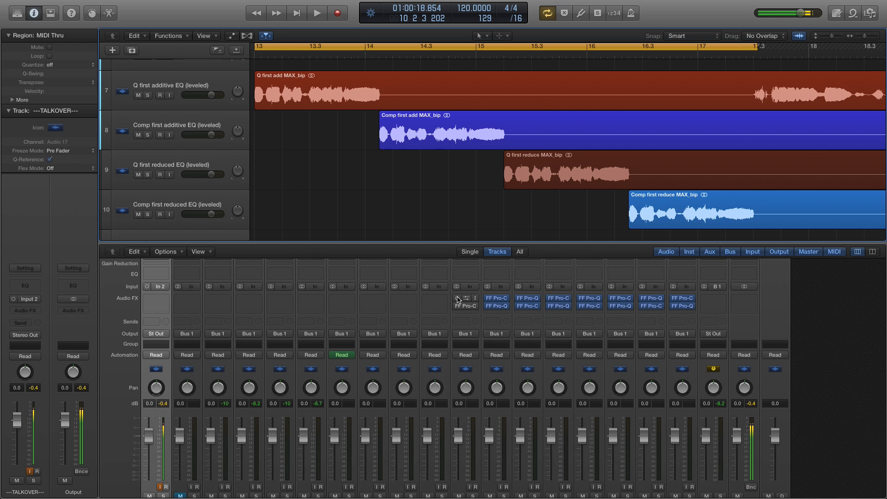
{"action": "left_click_drag", "start_coordinate": [456, 298], "coordinate": [458, 307]}
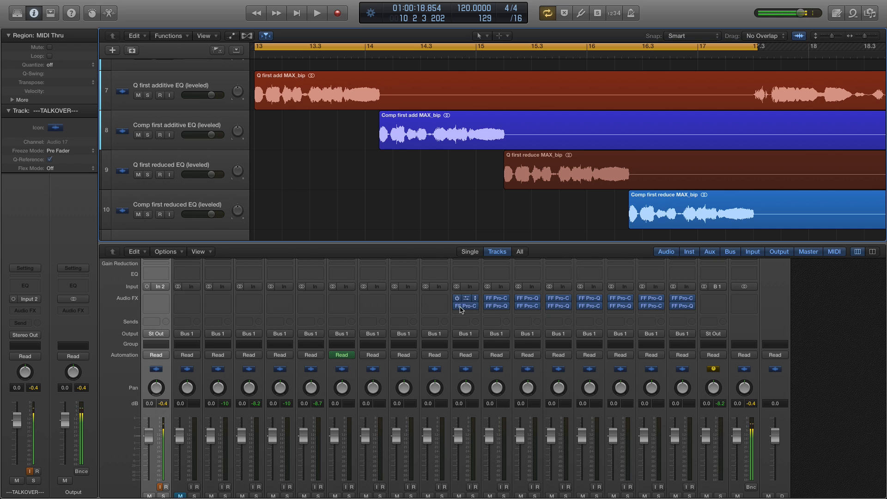
Bypass Pro-Q and Pro-C on the Q first add MAX channel, toggle Pro-Q repeatedly in its window, and close it with Pro-Q bypassed.
{"action": "left_click", "coordinate": [580, 298]}
{"action": "left_click", "coordinate": [581, 306]}
{"action": "left_click", "coordinate": [590, 299]}
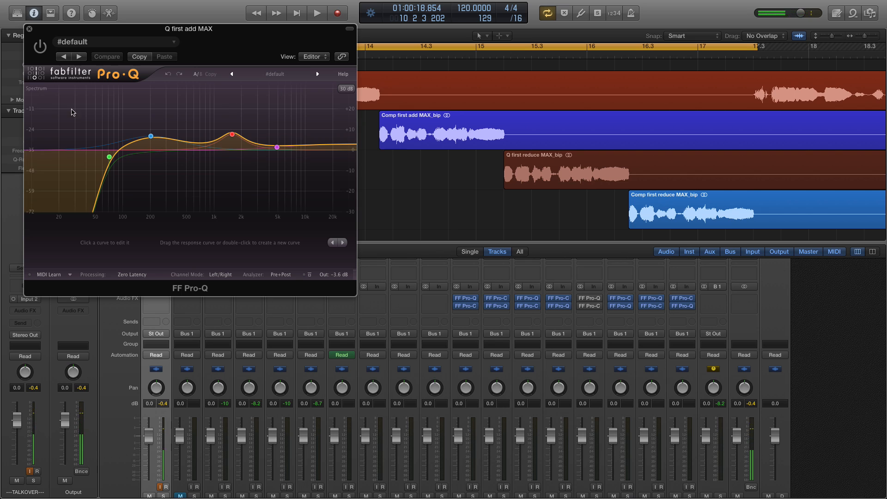
{"action": "left_click", "coordinate": [40, 48]}
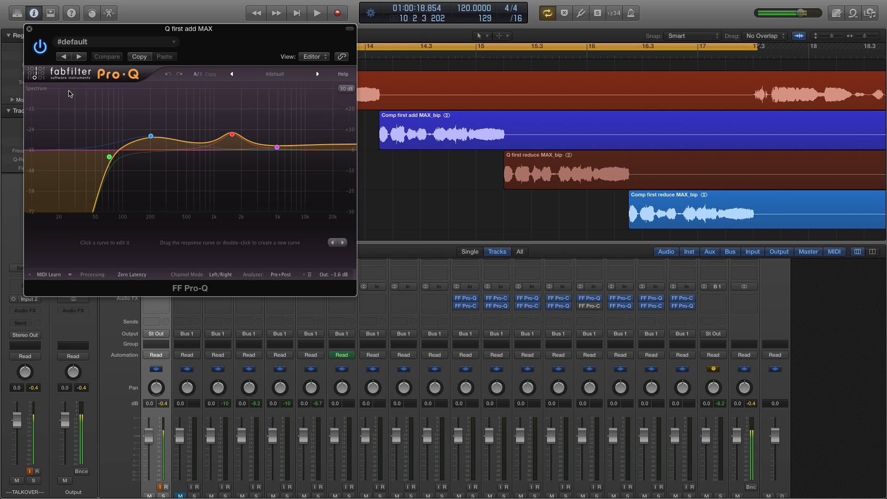
{"action": "left_click", "coordinate": [40, 48]}
{"action": "left_click", "coordinate": [39, 48]}
{"action": "left_click", "coordinate": [40, 49]}
{"action": "left_click", "coordinate": [39, 48]}
{"action": "left_click", "coordinate": [39, 49]}
{"action": "left_click", "coordinate": [39, 49]}
{"action": "left_click", "coordinate": [40, 49]}
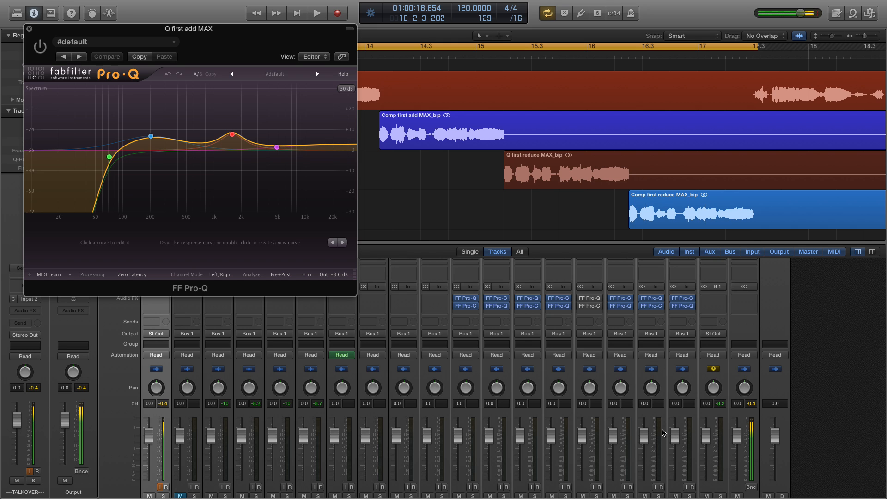
{"action": "left_click", "coordinate": [29, 29]}
Re-enable the Pro-Q and Pro-C plug-ins on the Q first add MAX channel.
{"action": "scroll", "coordinate": [677, 174], "scroll_direction": "right", "scroll_amount": 1}
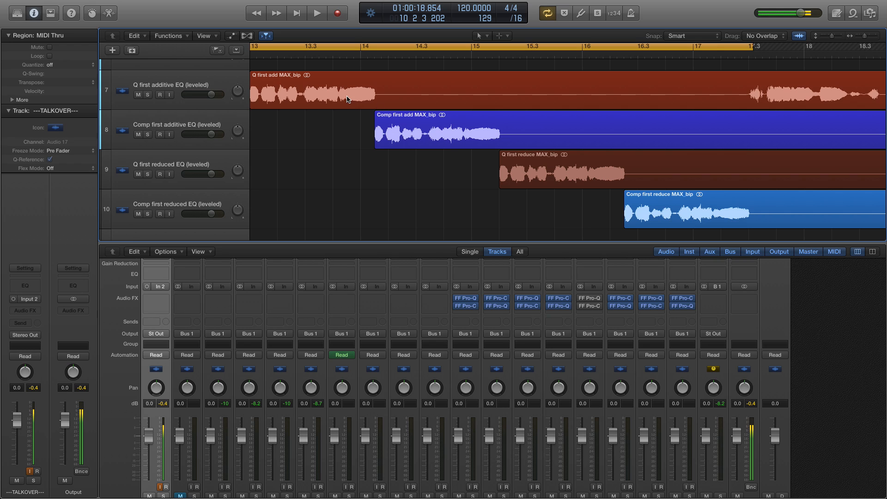
{"action": "scroll", "coordinate": [336, 95], "scroll_direction": "left", "scroll_amount": 2}
{"action": "scroll", "coordinate": [416, 124], "scroll_direction": "right", "scroll_amount": 2}
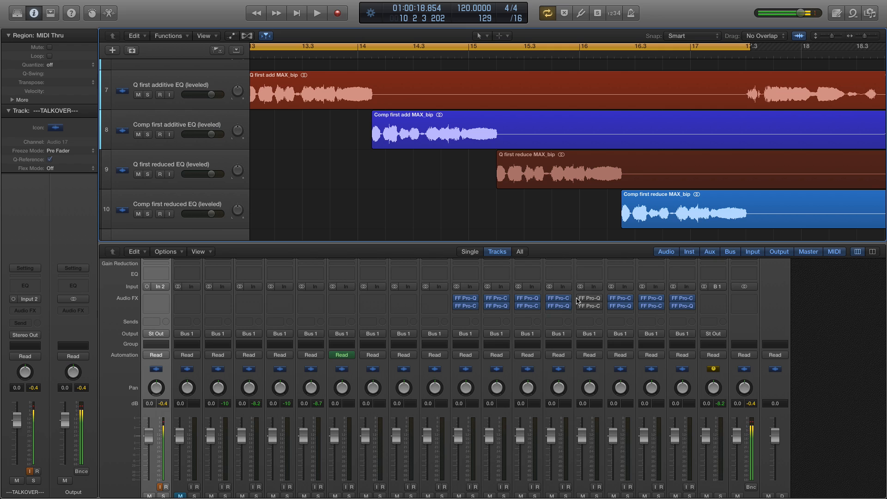
{"action": "left_click_drag", "start_coordinate": [580, 298], "coordinate": [581, 312]}
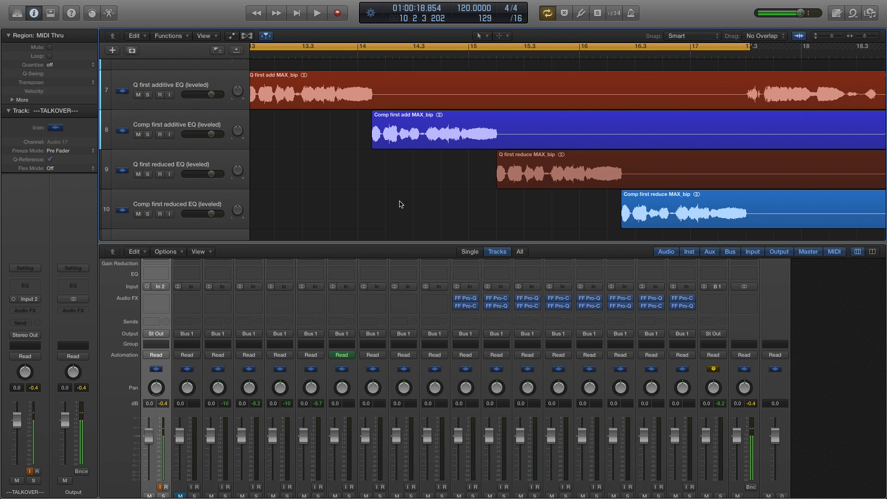
Play the first phrase of the four levelled EQ tracks through the cycle range starting at bar 13, and stop.
{"action": "scroll", "coordinate": [401, 204], "scroll_direction": "left", "scroll_amount": 3}
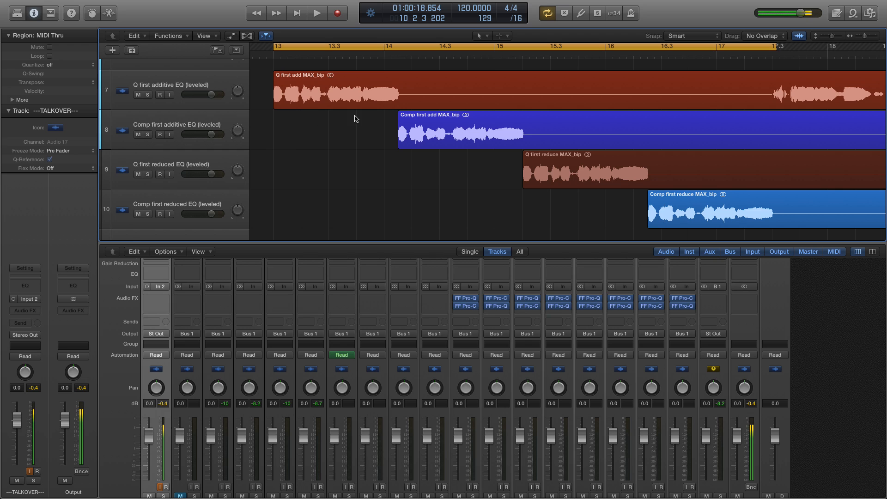
{"action": "key", "text": "space"}
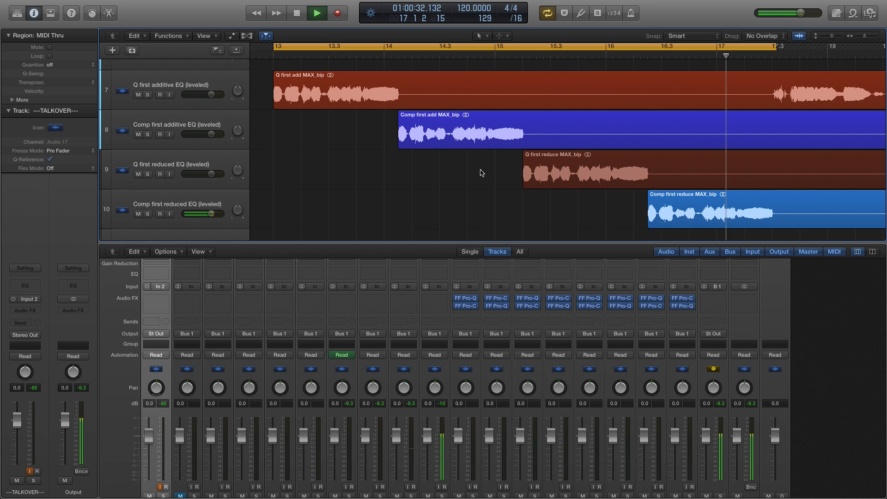
{"action": "key", "text": "space"}
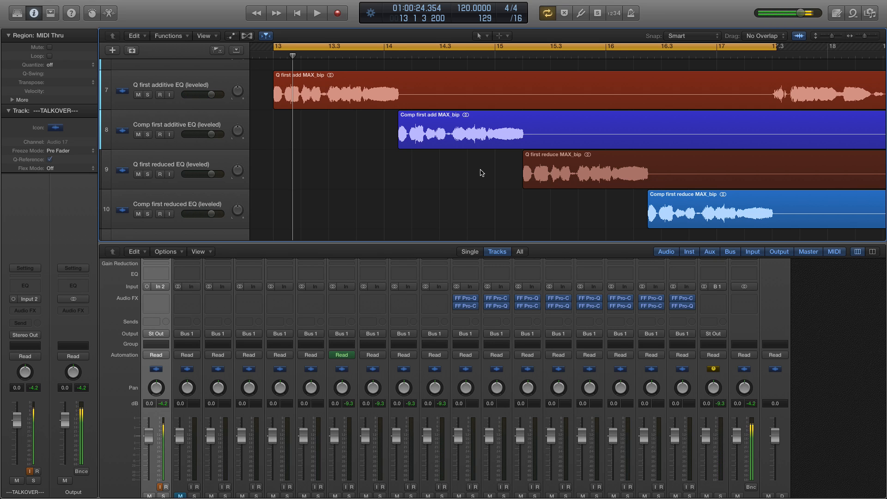
Move the cycle range to the second phrases, from about bar 17.3 to past bar 22, play it through, and stop.
{"action": "scroll", "coordinate": [480, 172], "scroll_direction": "right", "scroll_amount": 2}
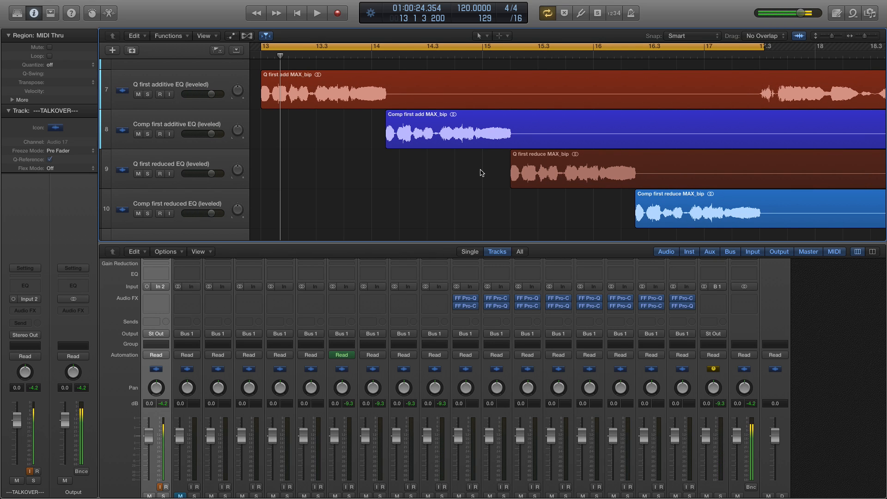
{"action": "scroll", "coordinate": [481, 173], "scroll_direction": "right", "scroll_amount": 20}
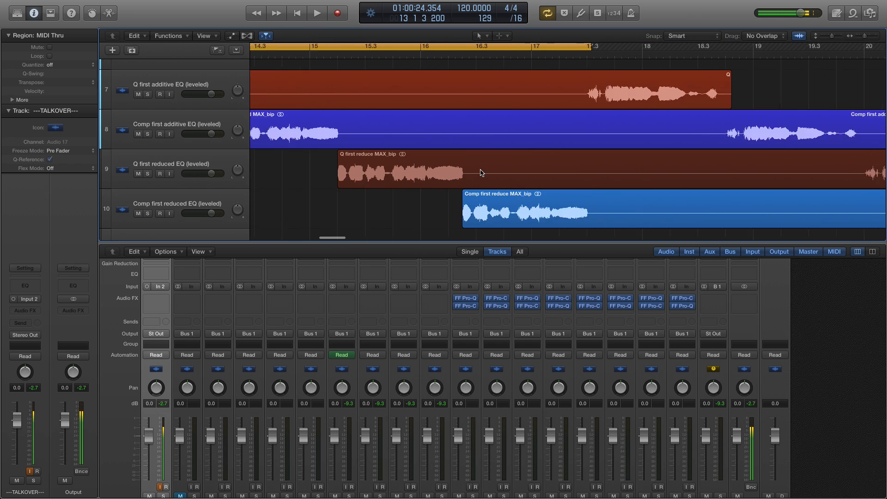
{"action": "left_click_drag", "start_coordinate": [527, 48], "coordinate": [821, 73]}
{"action": "scroll", "coordinate": [796, 94], "scroll_direction": "right", "scroll_amount": 15}
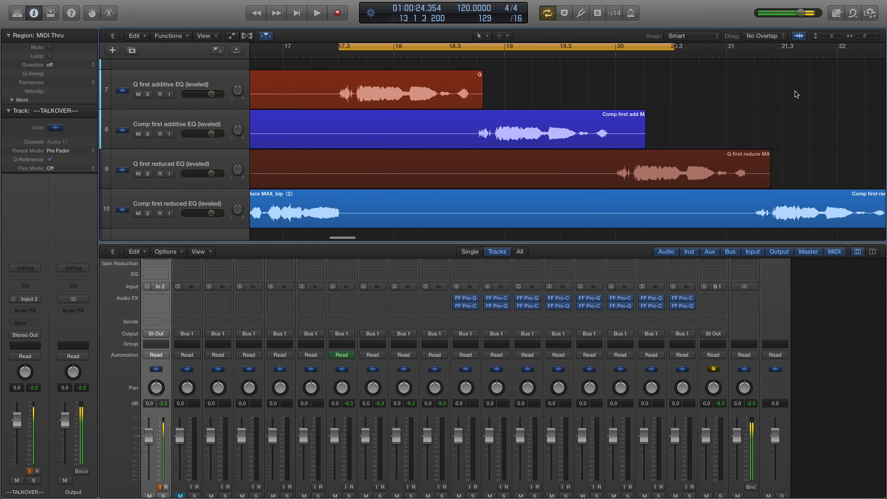
{"action": "left_click_drag", "start_coordinate": [675, 51], "coordinate": [871, 64]}
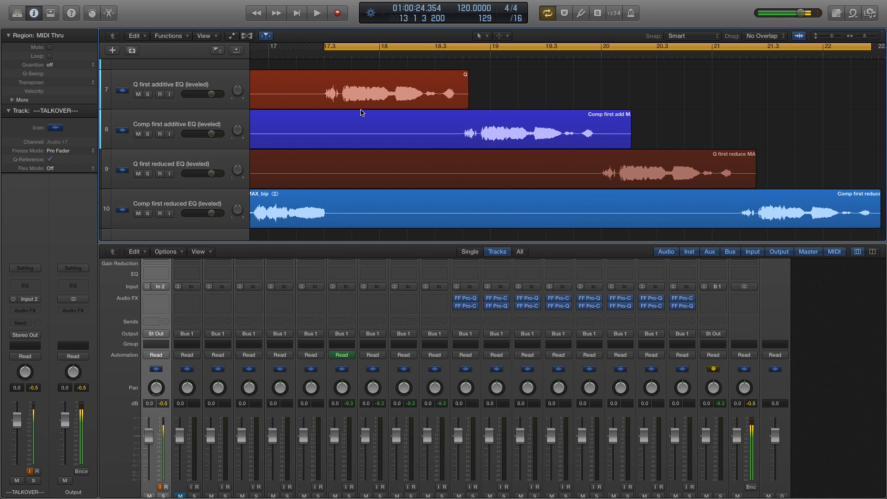
{"action": "key", "text": "space"}
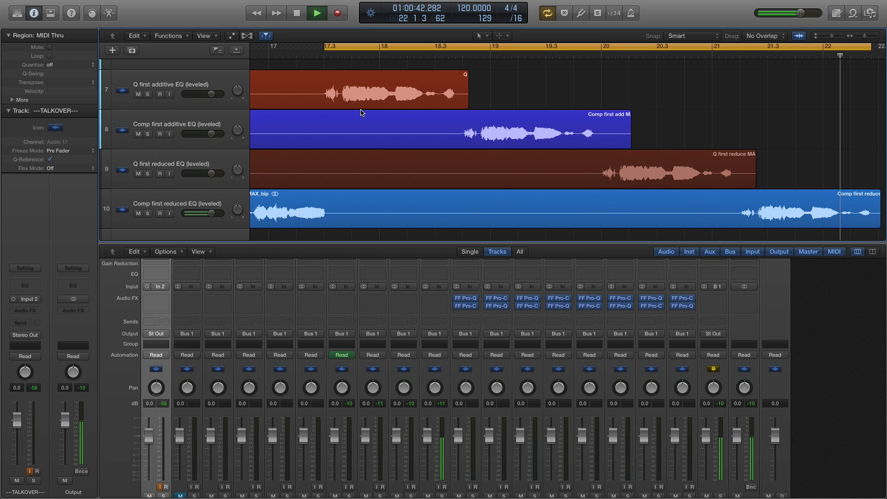
{"action": "key", "text": "space"}
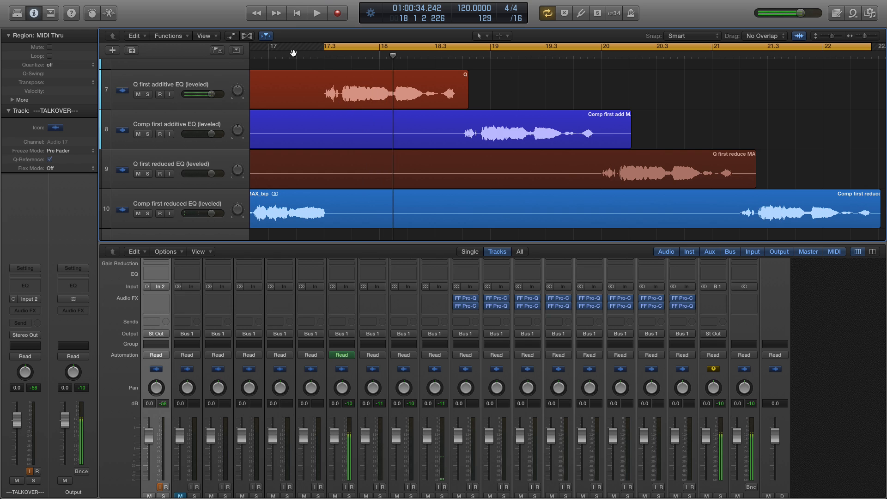
Set the cycle range from bar 13 to the end of the Comp first reduce MAX_bip region.
{"action": "scroll", "coordinate": [309, 70], "scroll_direction": "left", "scroll_amount": 5}
{"action": "scroll", "coordinate": [308, 70], "scroll_direction": "left", "scroll_amount": 2}
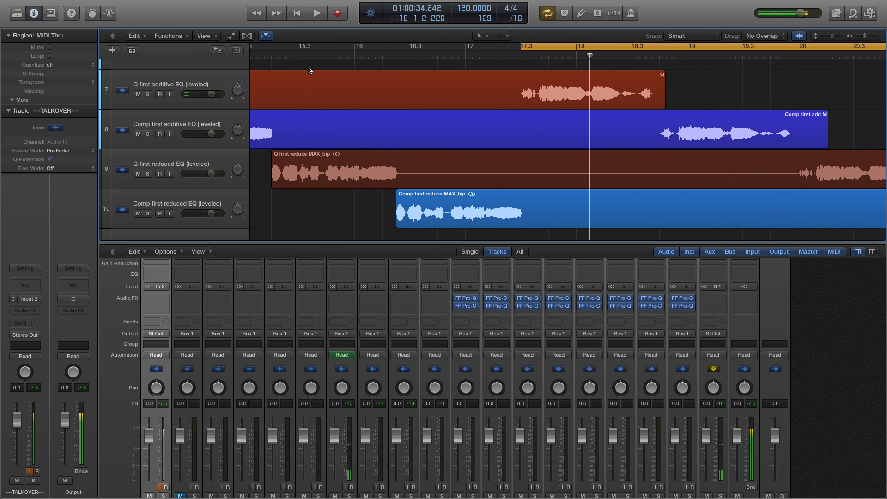
{"action": "key", "text": "super+Left"}
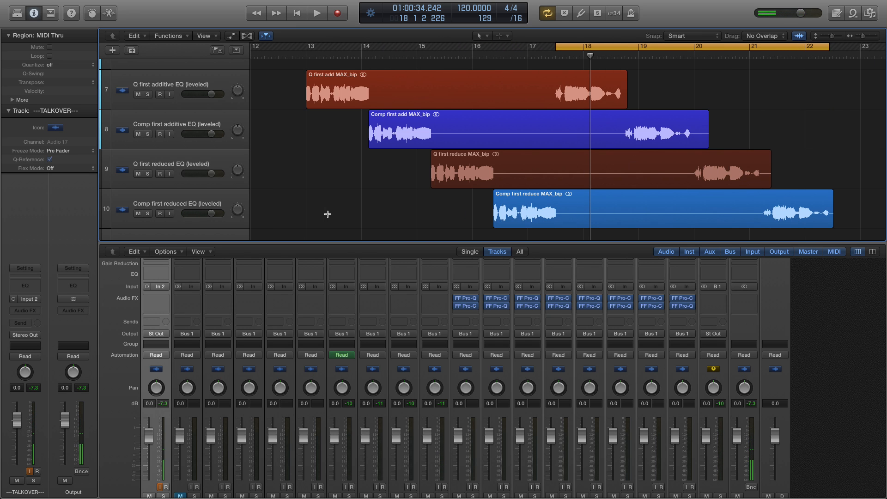
{"action": "left_click_drag", "start_coordinate": [309, 49], "coordinate": [832, 75]}
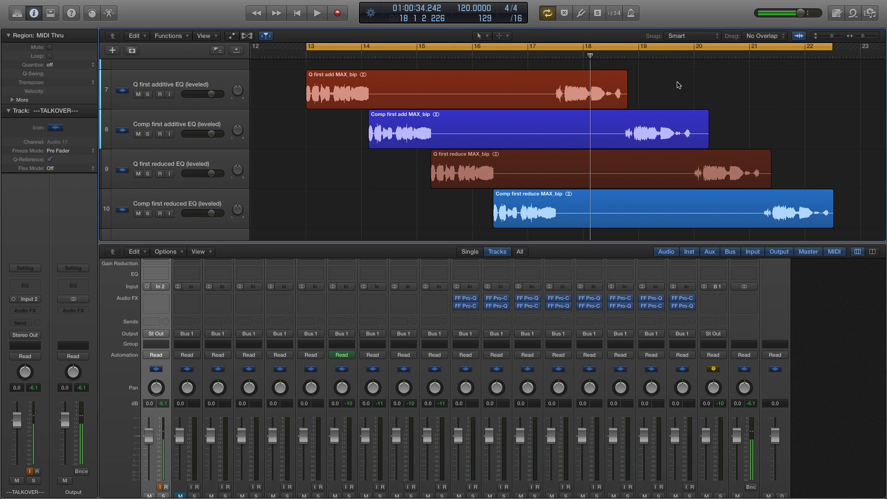
Hide the mixer and enlarge the track heights to show the four levelled EQ tracks in detail.
{"action": "key", "text": "x"}
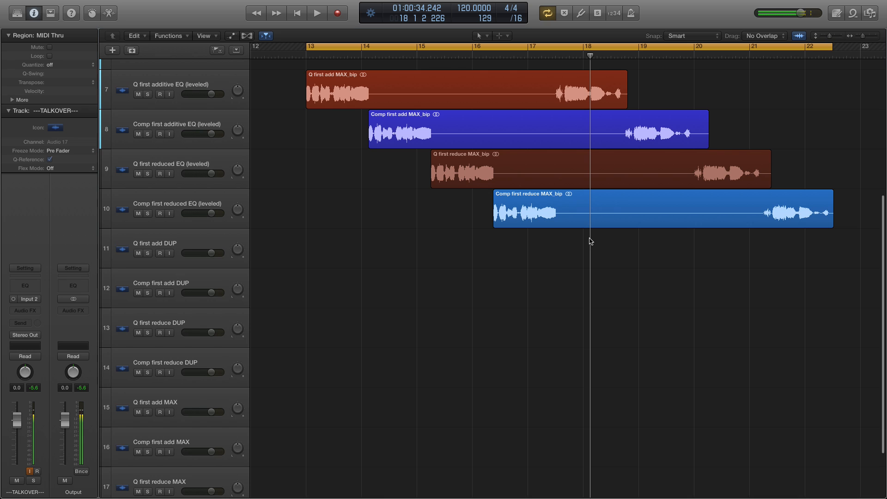
{"action": "key", "text": "super+Down"}
{"action": "key", "text": "super+Down"}
{"action": "key", "text": "super+Down"}
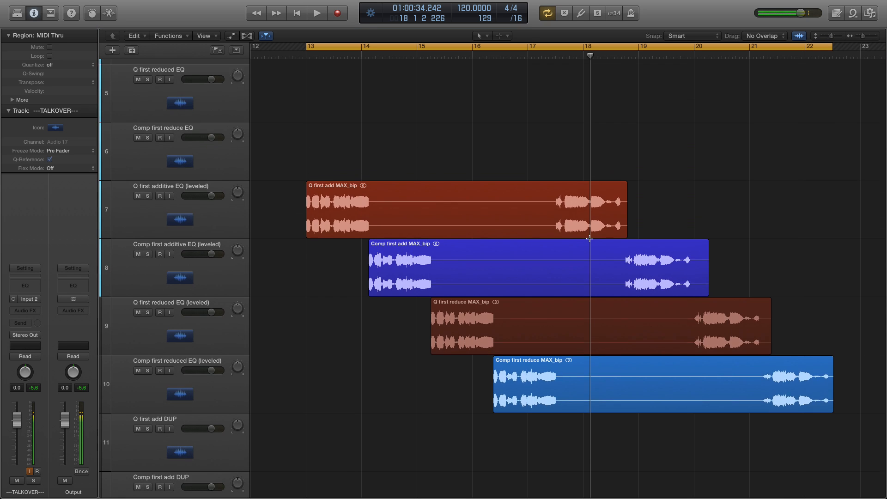
{"action": "scroll", "coordinate": [589, 240], "scroll_direction": "down", "scroll_amount": 10}
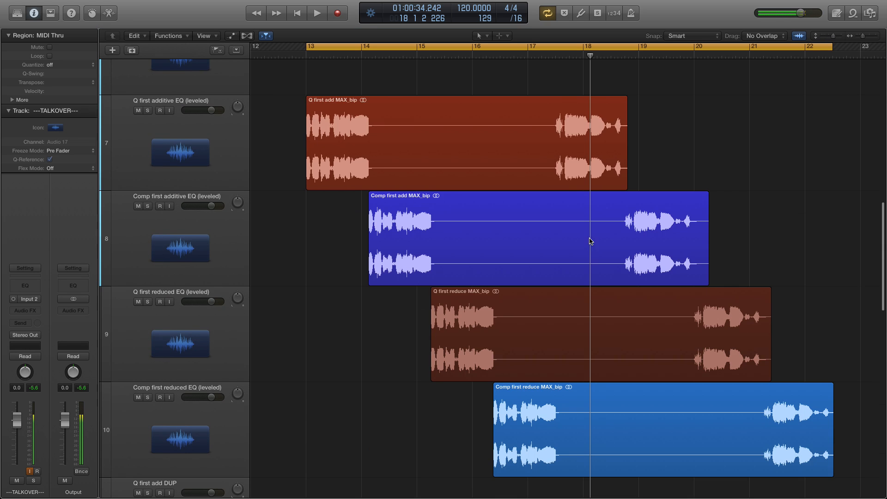
{"action": "left_click", "coordinate": [589, 241]}
{"action": "left_click", "coordinate": [727, 202]}
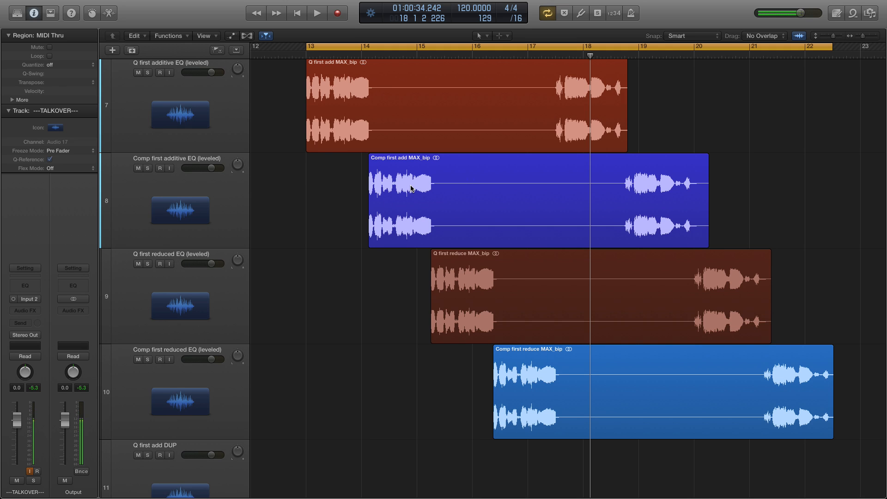
Play all four levelled versions through the cycle range, stop, and turn cycle mode off.
{"action": "key", "text": "space"}
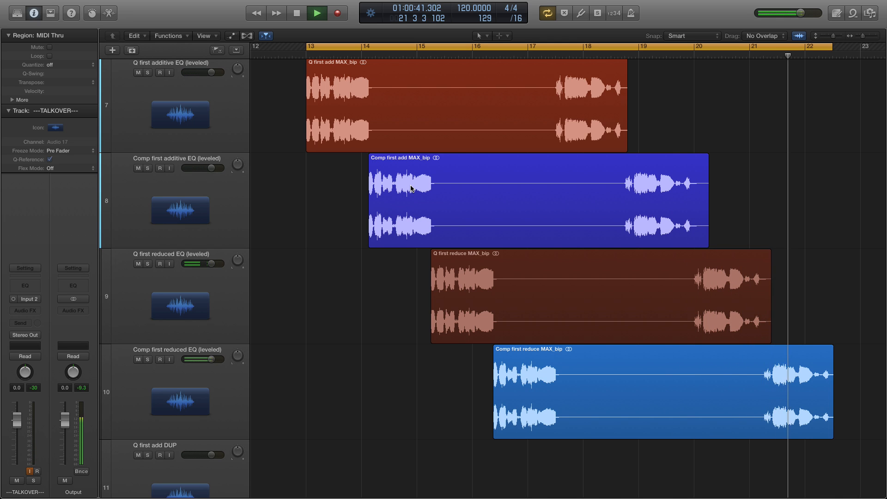
{"action": "key", "text": "space"}
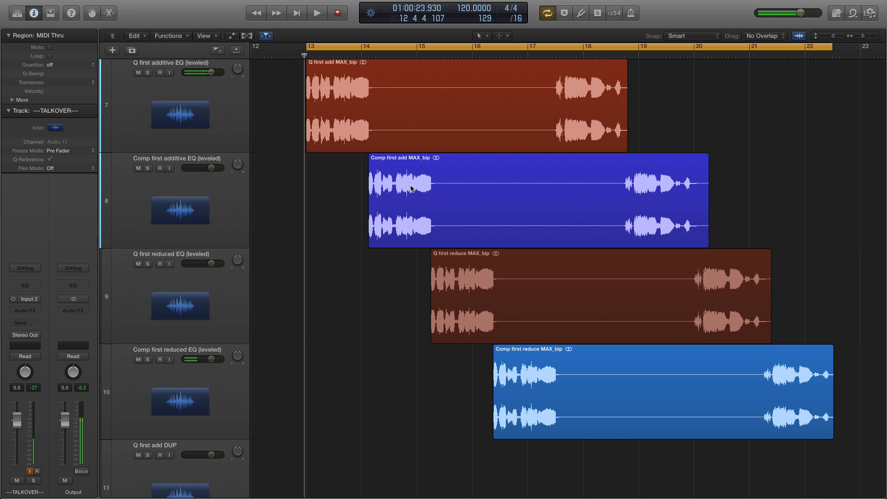
{"action": "left_click", "coordinate": [554, 50]}
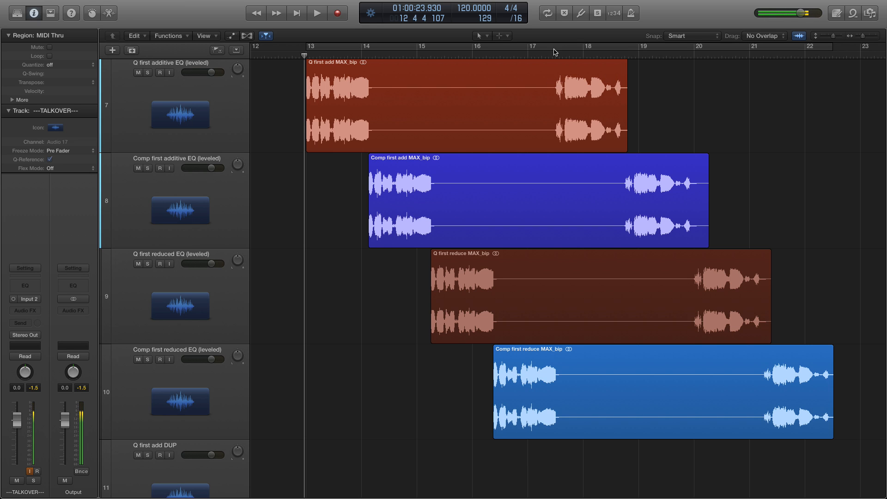
Solo the Q first add DU...OMPRESSION, Q first additive EQ and ---TALKOVER--- tracks.
{"action": "scroll", "coordinate": [570, 114], "scroll_direction": "up", "scroll_amount": 15}
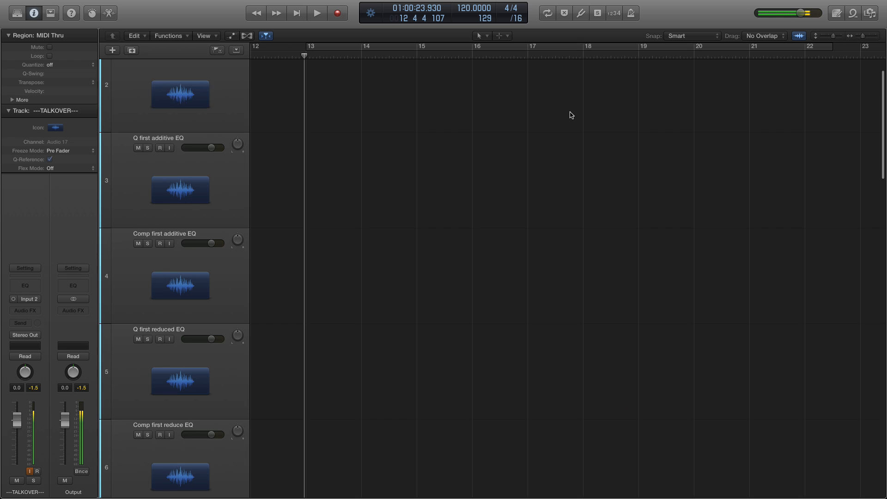
{"action": "scroll", "coordinate": [570, 115], "scroll_direction": "left", "scroll_amount": 10}
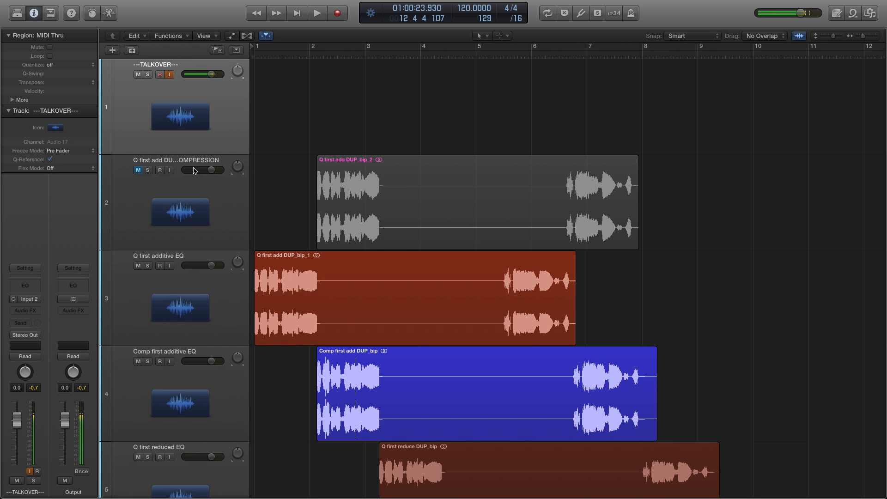
{"action": "left_click", "coordinate": [148, 170]}
{"action": "left_click", "coordinate": [148, 266]}
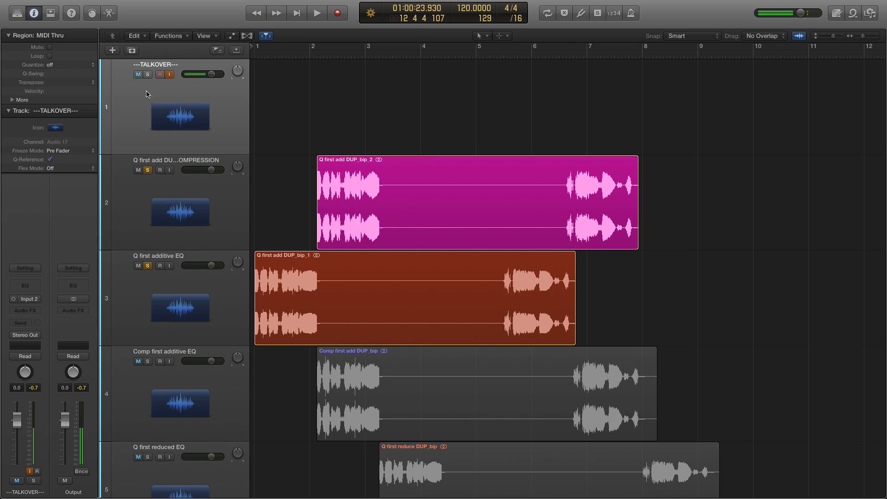
{"action": "left_click", "coordinate": [147, 75]}
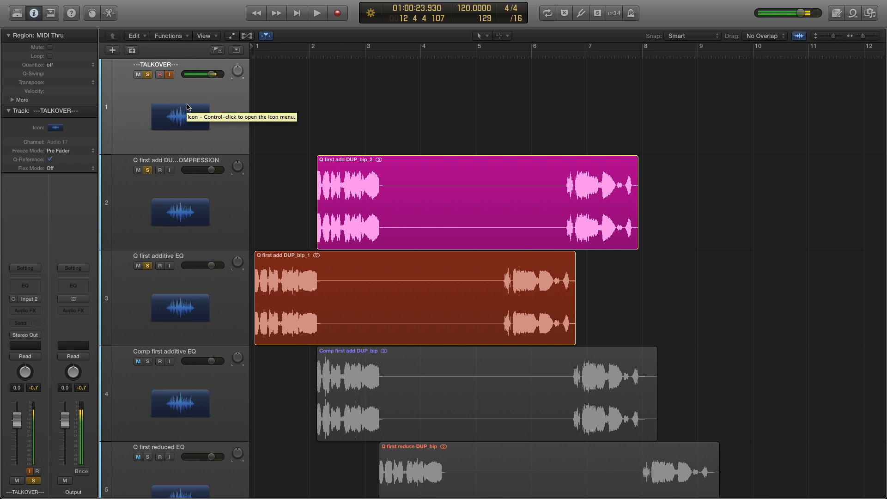
{"action": "scroll", "coordinate": [376, 216], "scroll_direction": "left", "scroll_amount": 1}
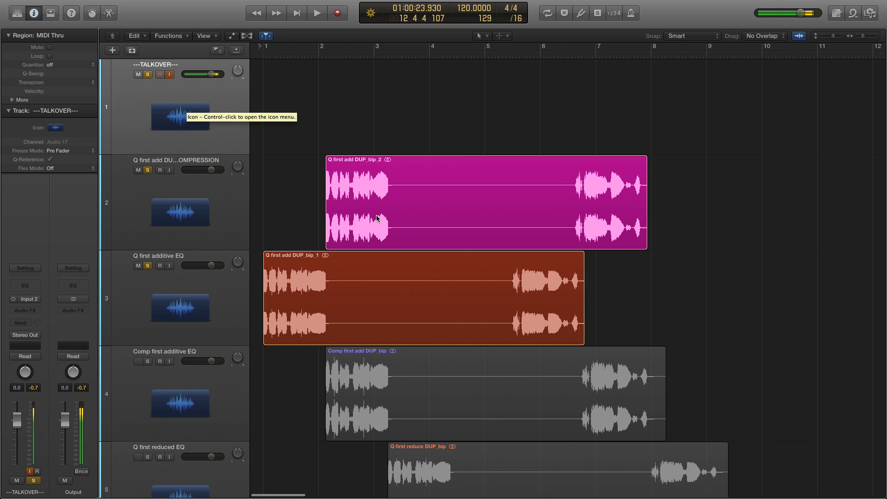
{"action": "scroll", "coordinate": [377, 204], "scroll_direction": "right", "scroll_amount": 1}
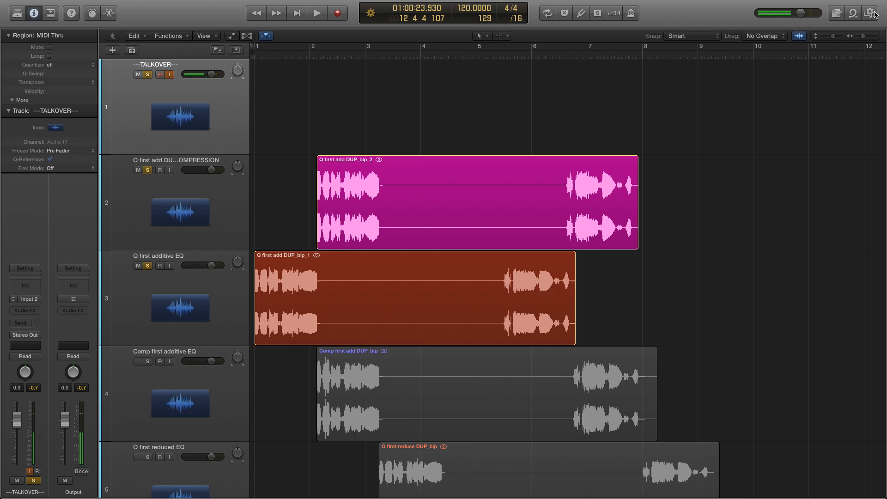
Open the project Note Pad with the compressor ratios and show the mixer below the tracks.
{"action": "left_click", "coordinate": [836, 13]}
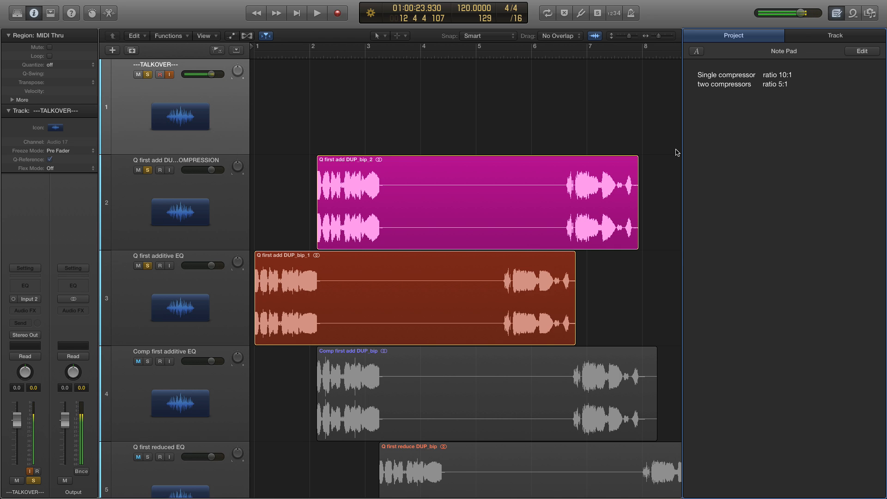
{"action": "key", "text": "x"}
{"action": "scroll", "coordinate": [602, 169], "scroll_direction": "down", "scroll_amount": 2}
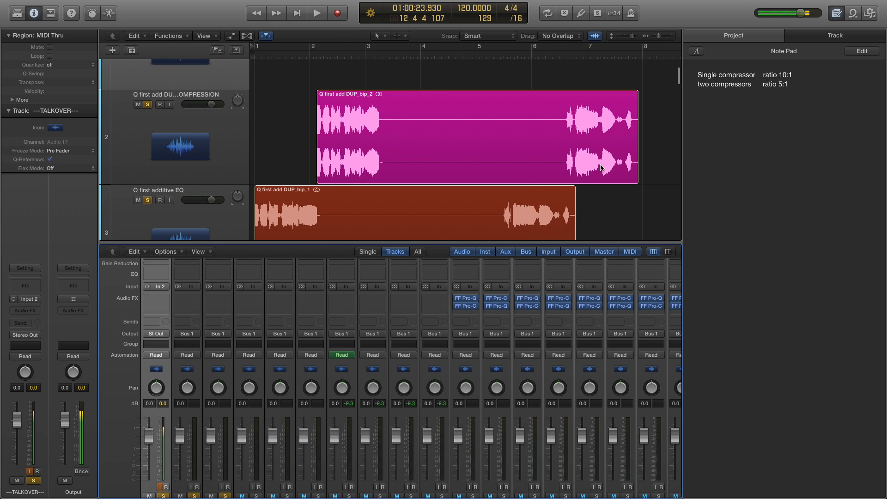
{"action": "scroll", "coordinate": [602, 168], "scroll_direction": "down", "scroll_amount": 1}
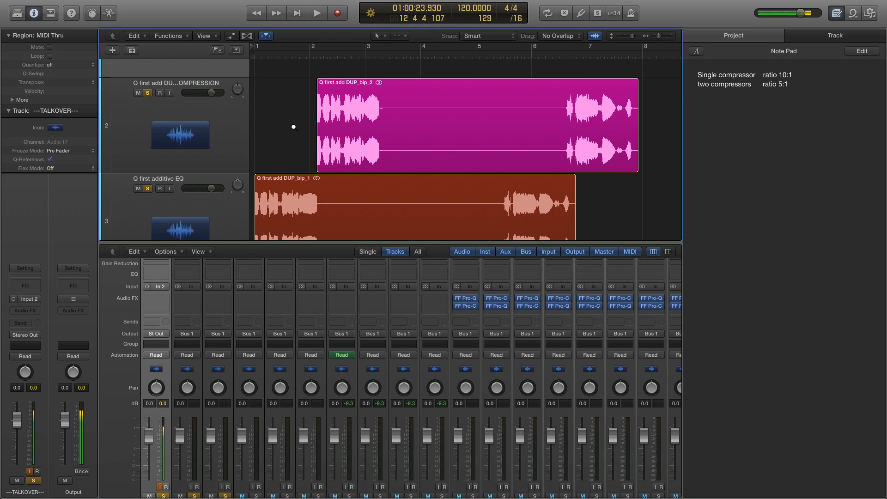
Reduce the track heights so the soloed Q first add DU...OMPRESSION and Q first additive EQ tracks both fit above the mixer.
{"action": "left_click", "coordinate": [272, 130]}
{"action": "key", "text": "super+Up"}
{"action": "key", "text": "super+Up"}
{"action": "key", "text": "super+Up"}
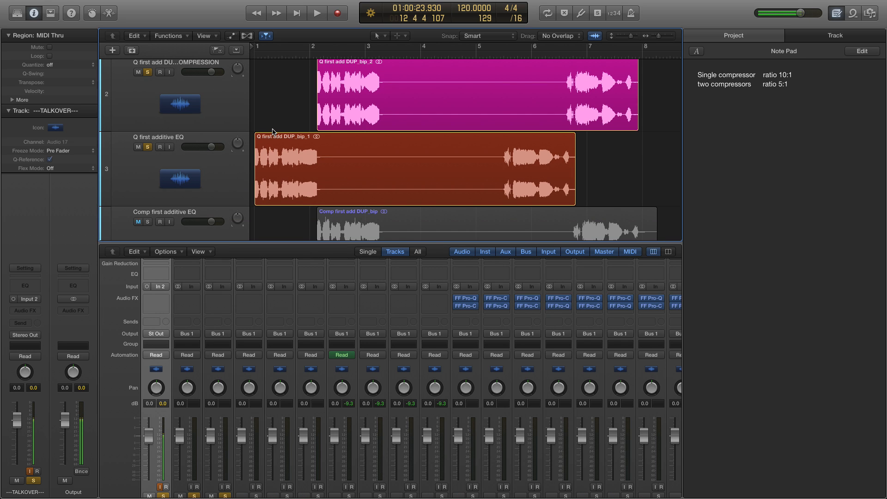
{"action": "scroll", "coordinate": [280, 130], "scroll_direction": "up", "scroll_amount": 2}
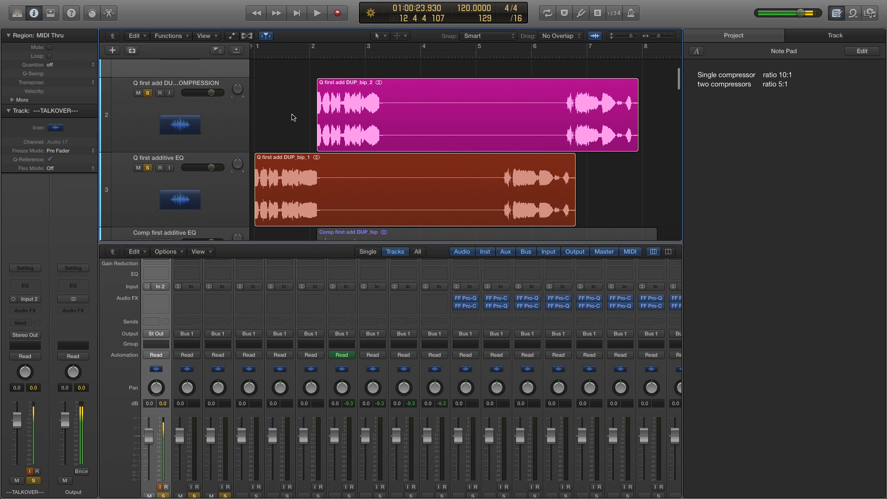
Play the two soloed Q first tracks from the start of the project, and stop past bar 8.
{"action": "left_click", "coordinate": [309, 56]}
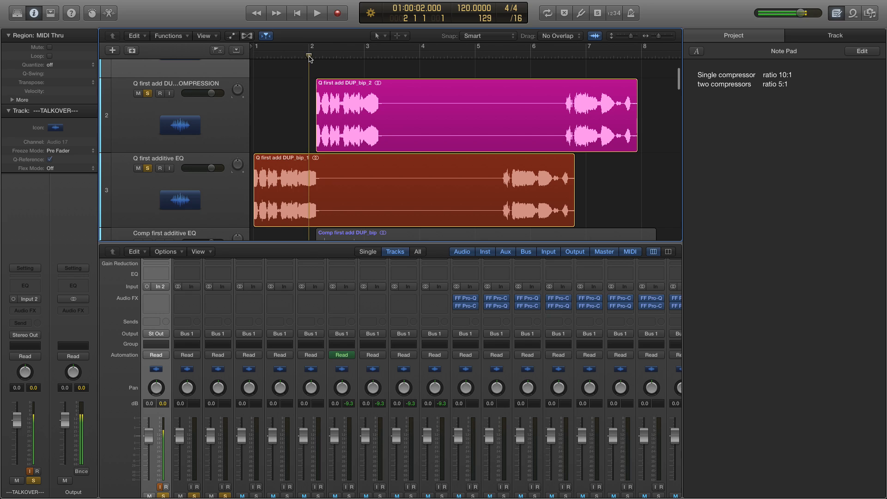
{"action": "key", "text": "Return"}
{"action": "key", "text": "space"}
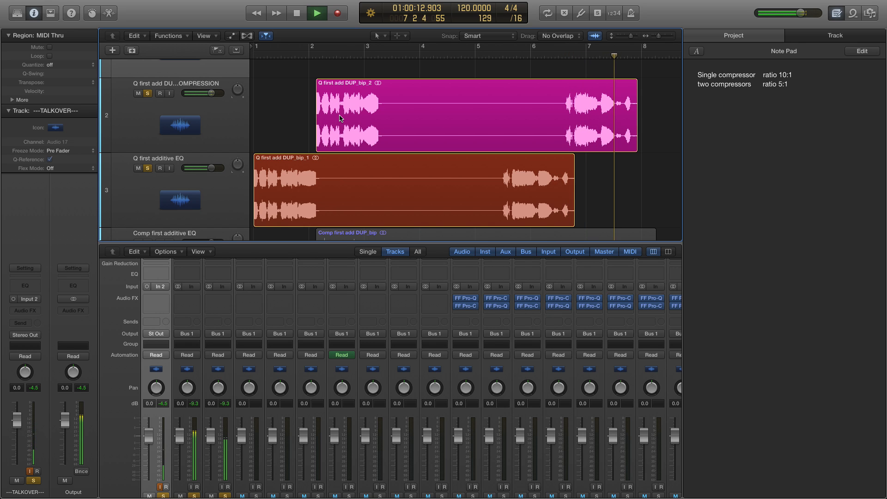
{"action": "key", "text": "space"}
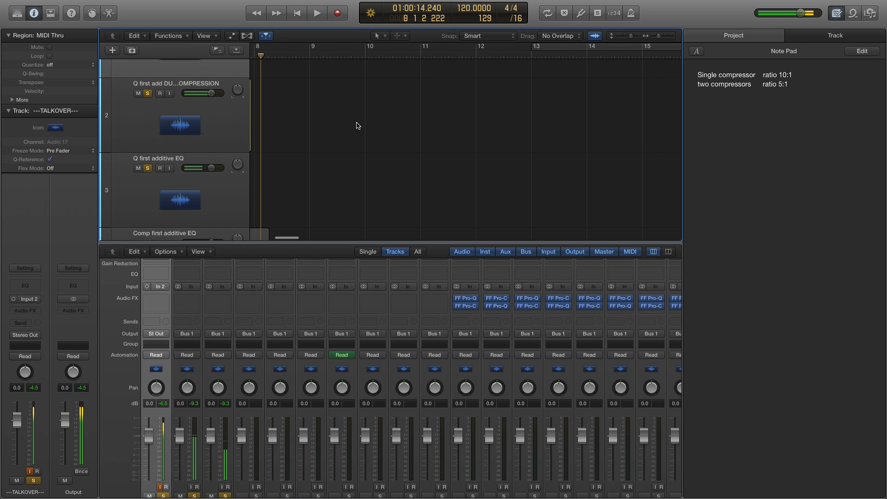
{"action": "scroll", "coordinate": [356, 126], "scroll_direction": "left", "scroll_amount": 10}
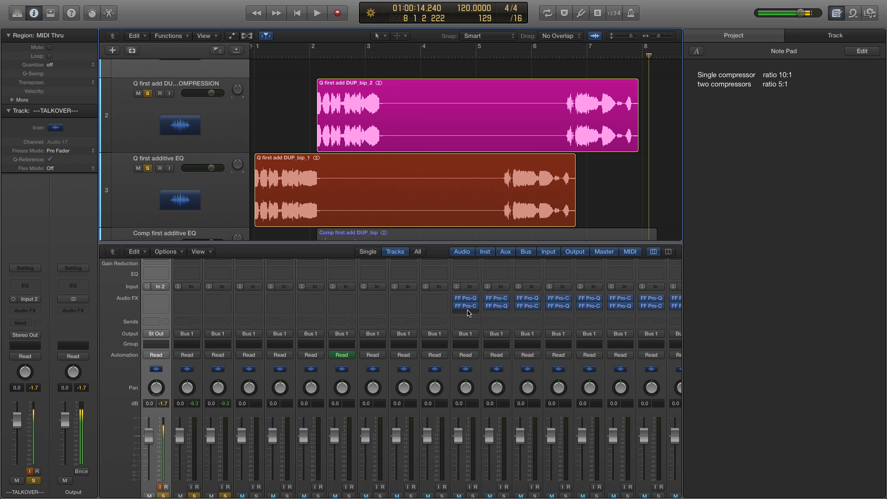
Check the Pro-C compressor settings on the Q first add DUP channel and close its window.
{"action": "mouse_move", "coordinate": [466, 309]}
{"action": "left_click", "coordinate": [466, 305]}
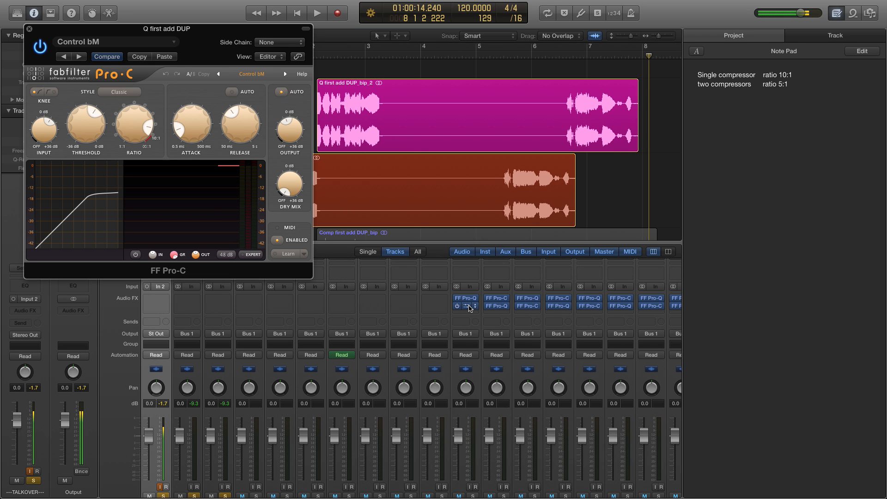
{"action": "key", "text": "super+w"}
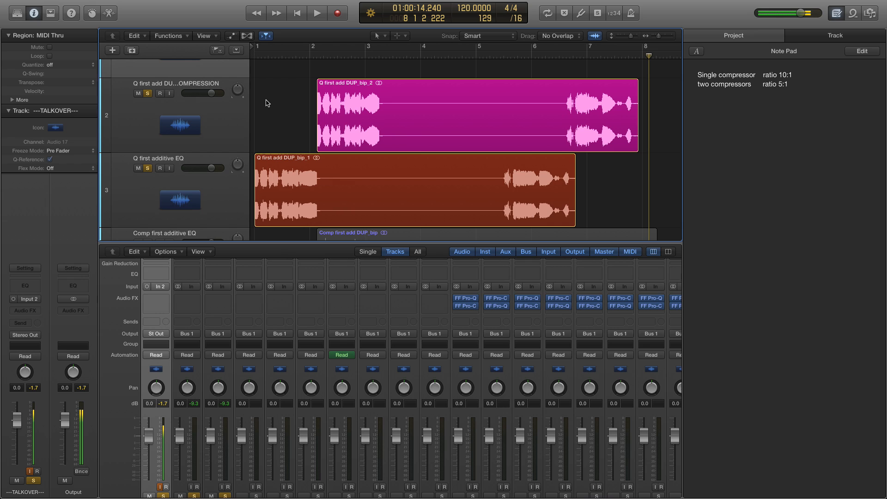